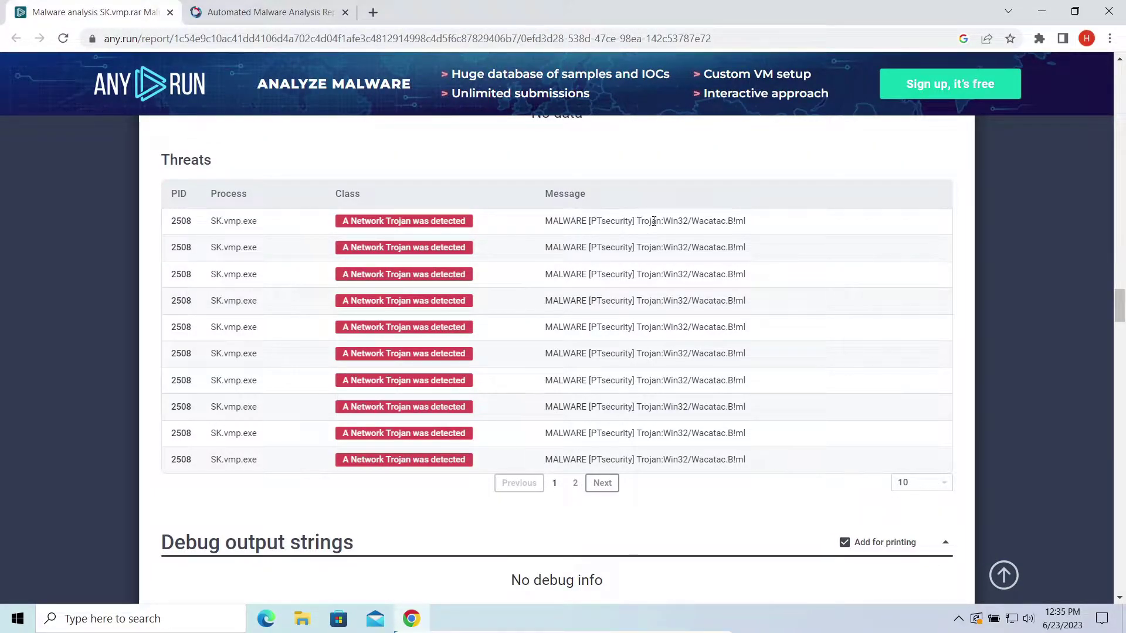
Highlight the Trojan:Win32/Wacatac.B!ml threat and 'Application was dropped' behaviour, then switch to Joe Sandbox
drag(637, 221, 748, 221)
click(991, 235)
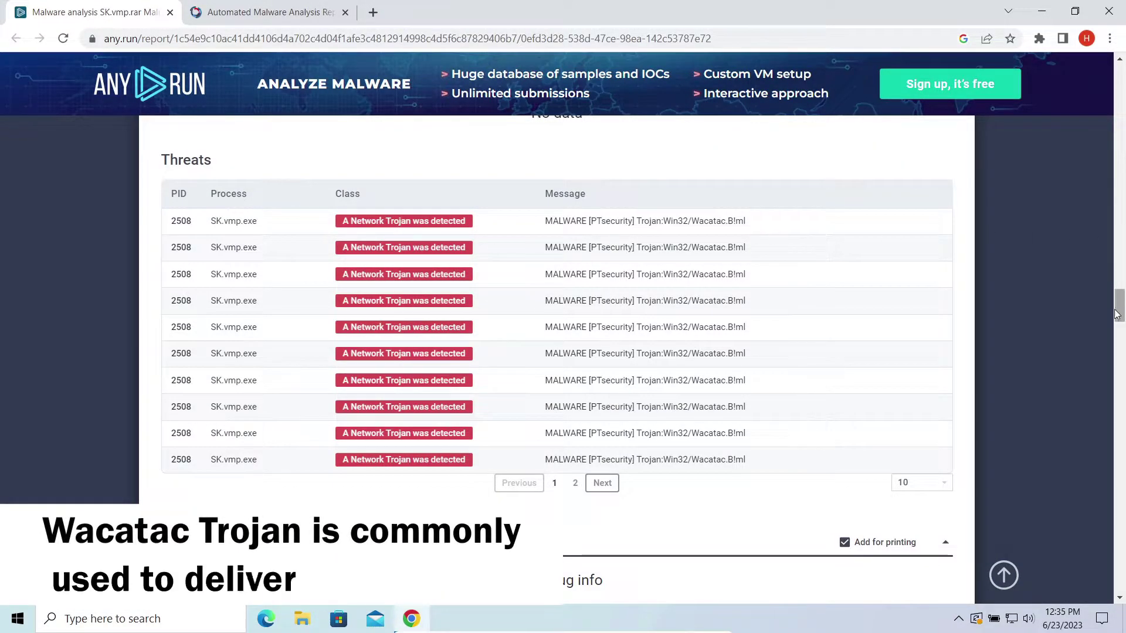
drag(1120, 304, 1118, 84)
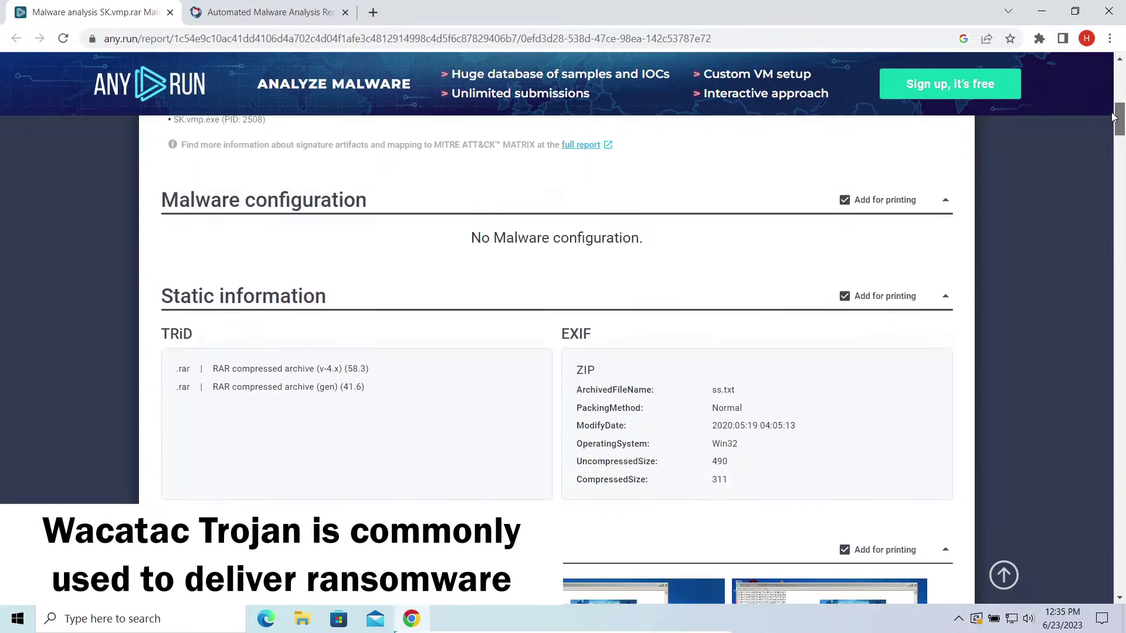
scroll(959, 194, down, 3)
scroll(395, 430, down, 1)
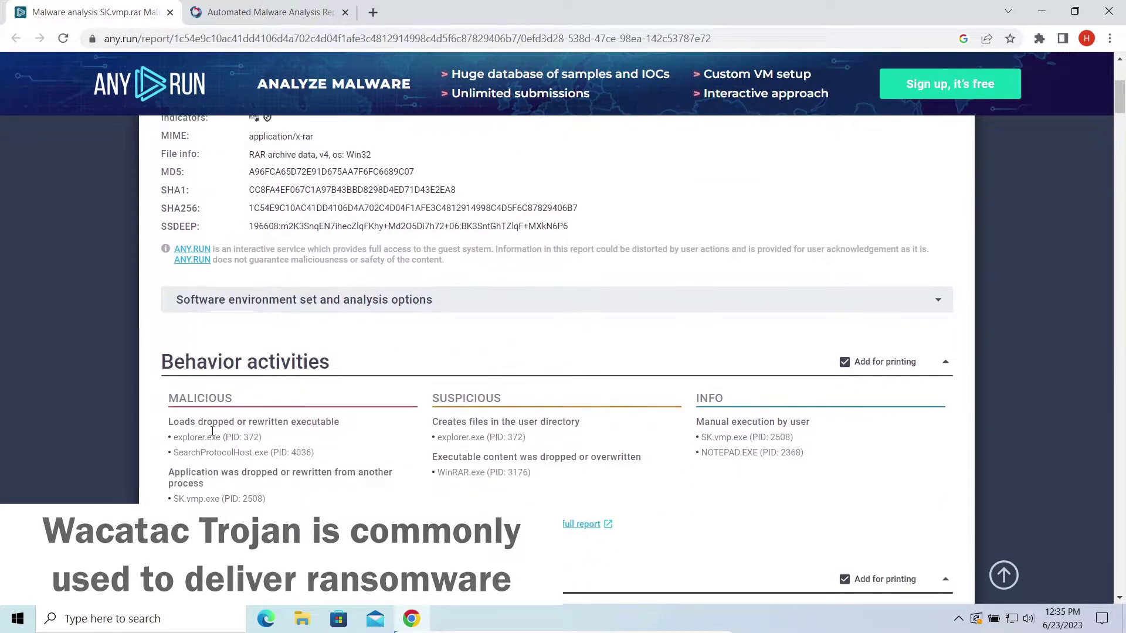
drag(169, 421, 371, 431)
click(328, 474)
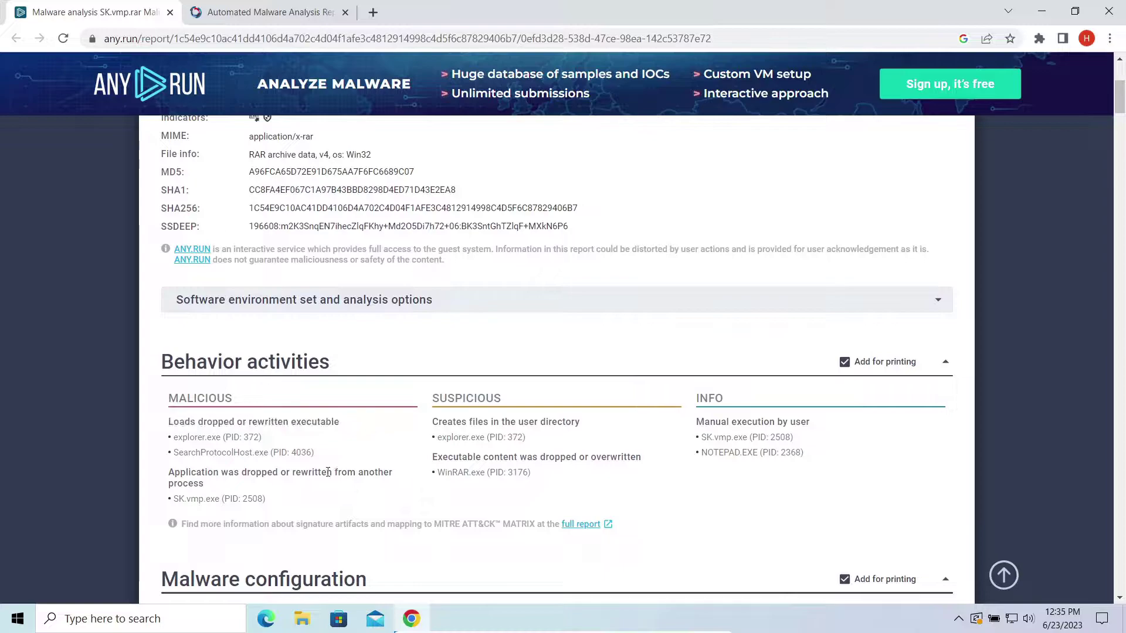
drag(169, 473, 211, 484)
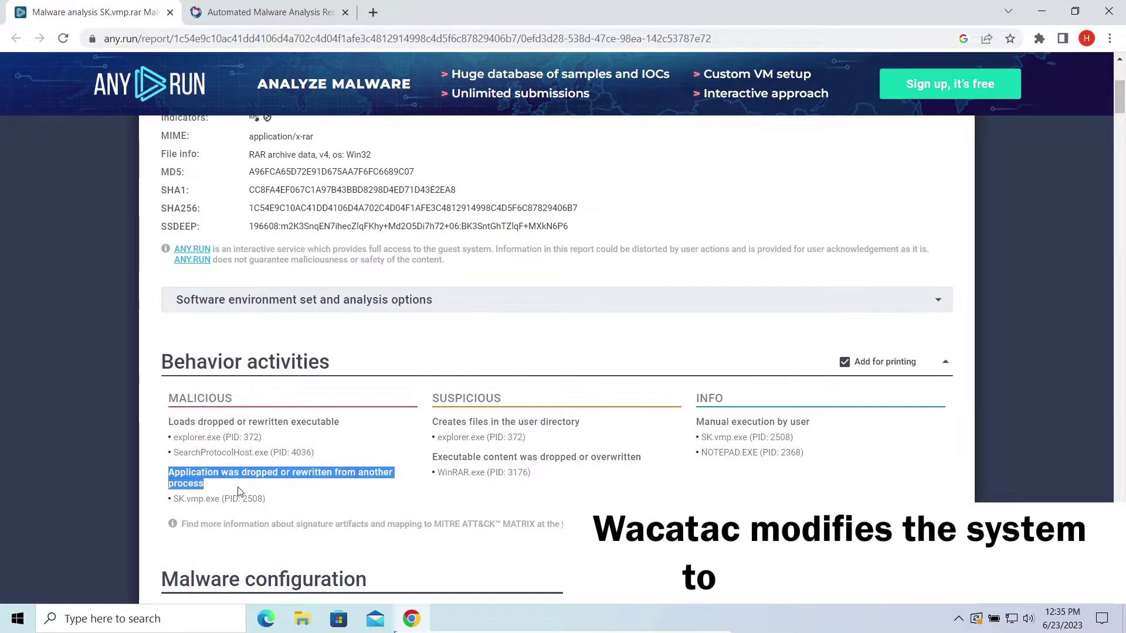
click(518, 474)
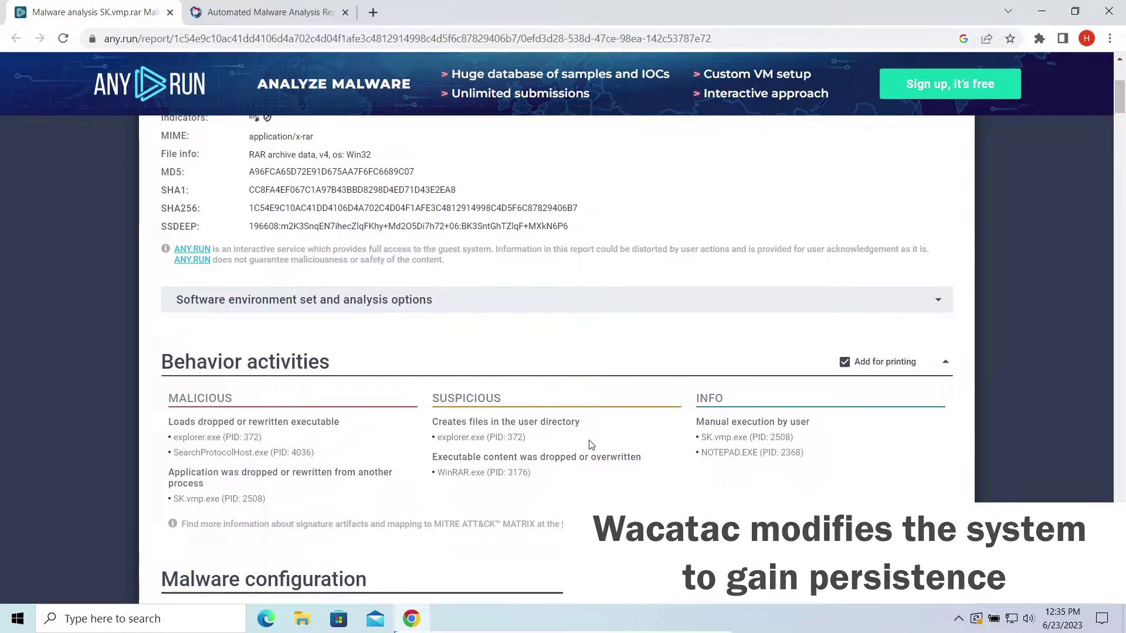
scroll(587, 444, down, 2)
scroll(585, 431, down, 3)
scroll(563, 422, down, 5)
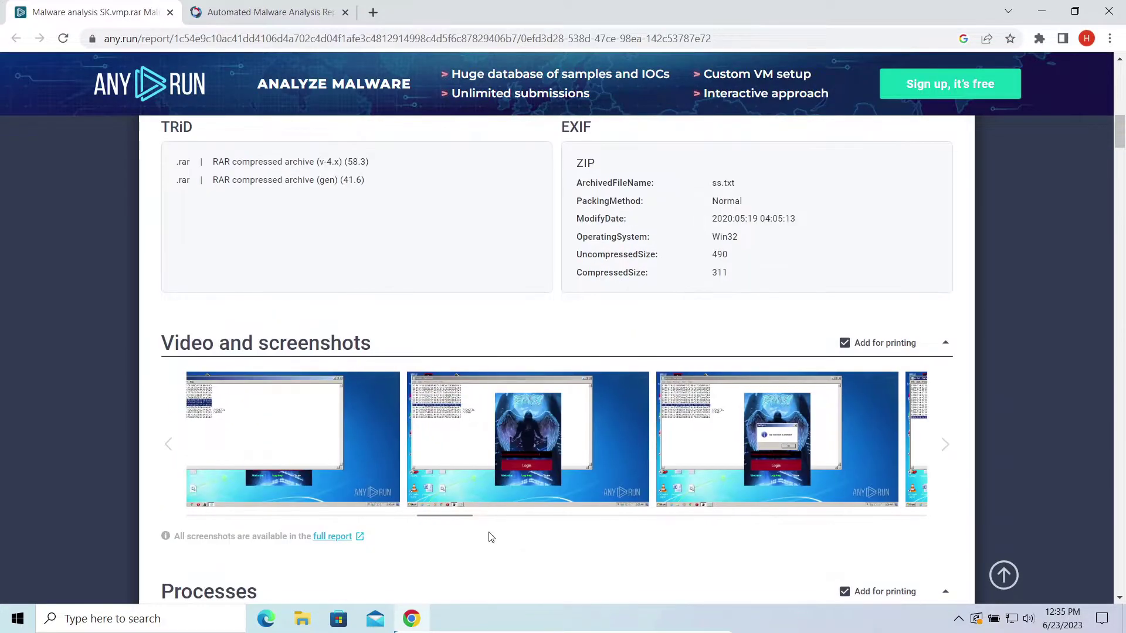
key(ctrl+Tab)
scroll(557, 341, down, 1)
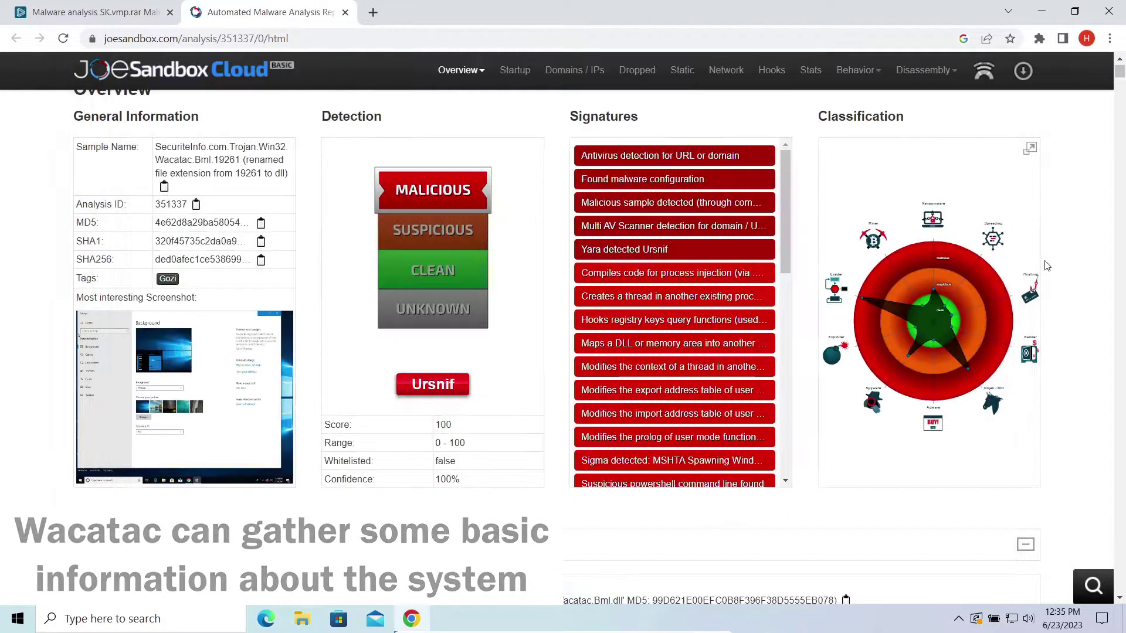
scroll(1057, 314, down, 3)
scroll(1057, 313, down, 5)
scroll(1057, 313, down, 5)
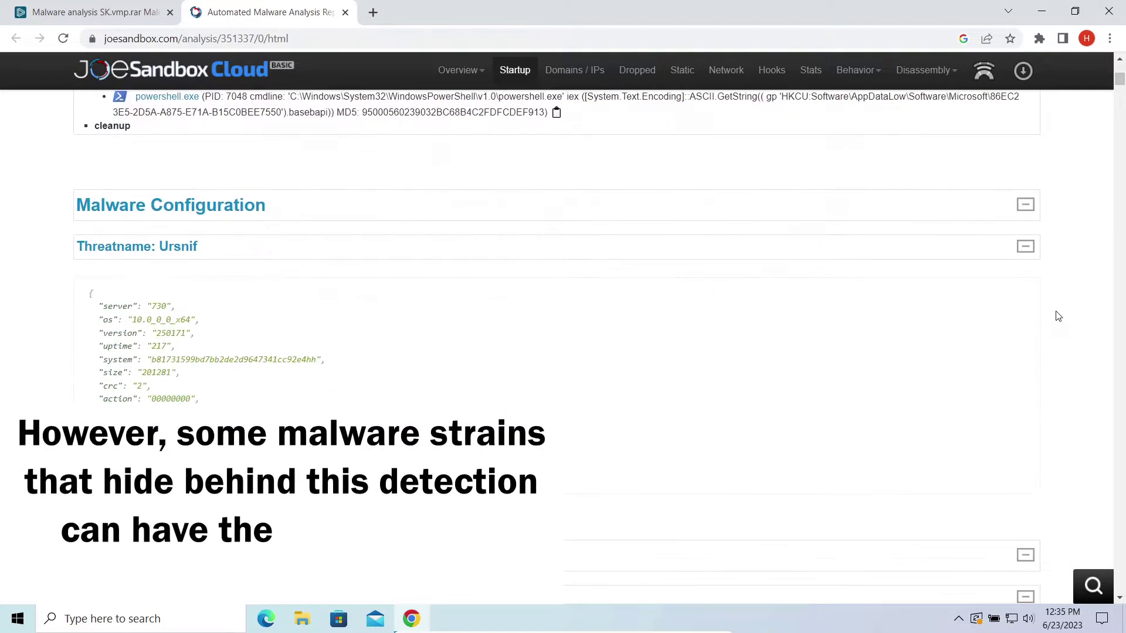
scroll(1057, 313, down, 5)
scroll(1058, 315, down, 5)
scroll(1058, 317, down, 5)
scroll(704, 264, down, 2)
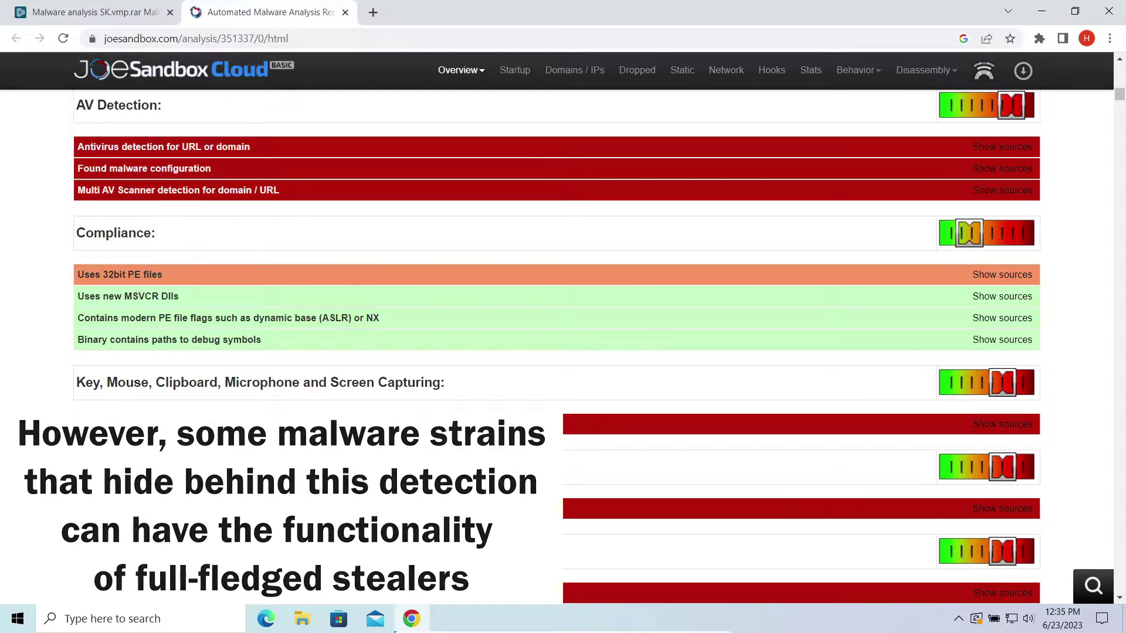
scroll(162, 278, down, 8)
scroll(27, 483, down, 8)
scroll(27, 483, down, 3)
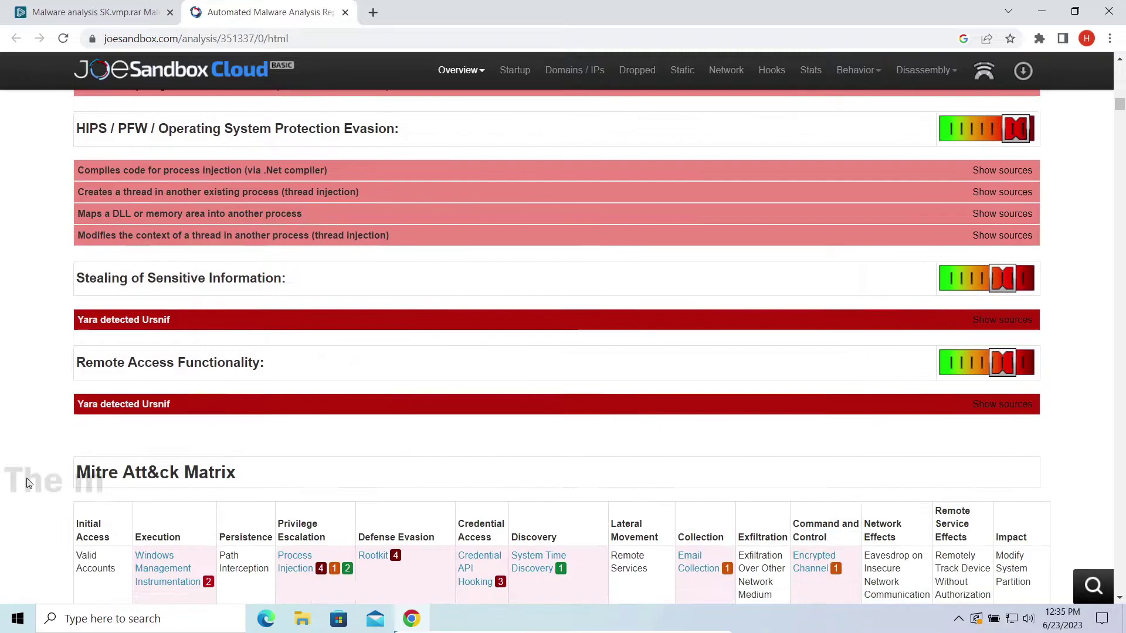
scroll(27, 484, down, 5)
scroll(651, 217, down, 3)
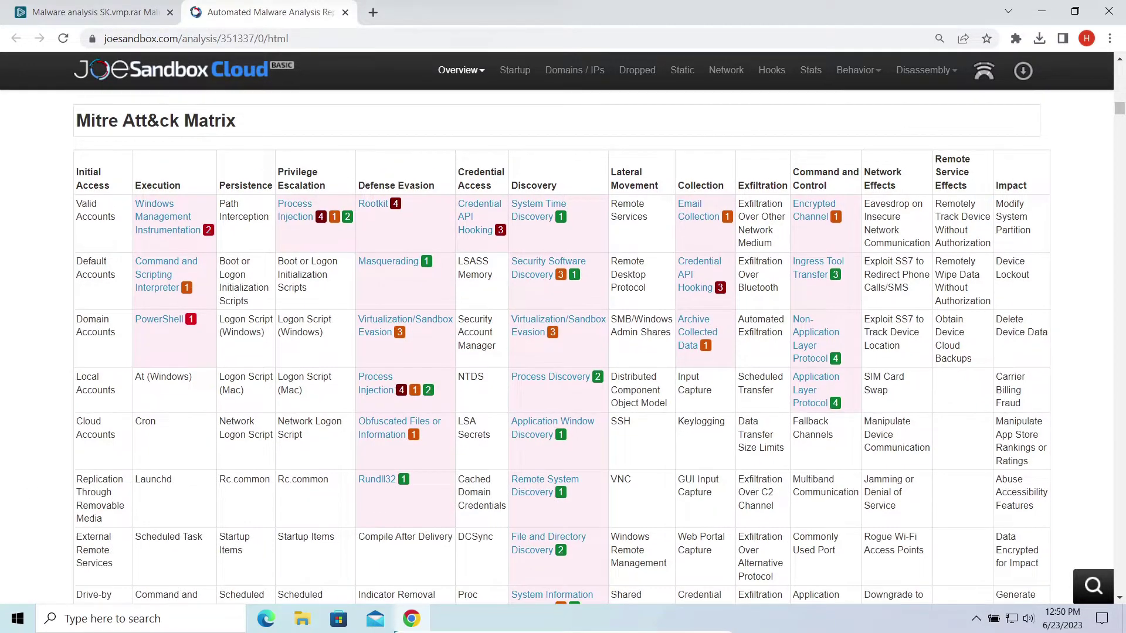
Minimize Chrome to reveal the Windows desktop
click(1041, 13)
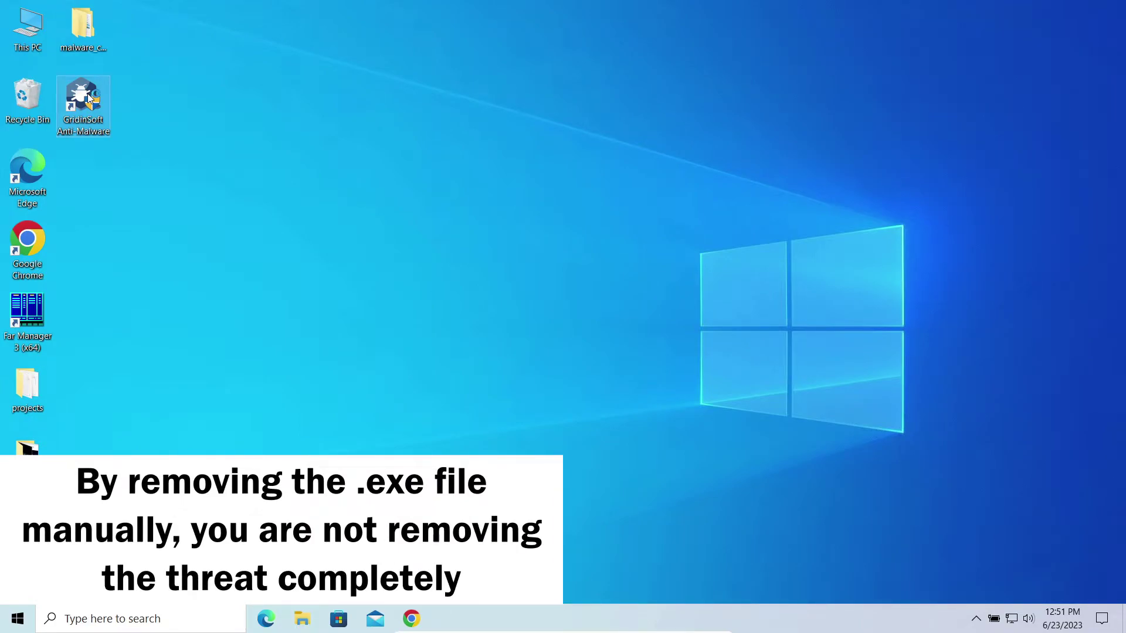
Launch GridinSoft Anti-Malware from its desktop icon and approve the UAC prompt
double_click(87, 93)
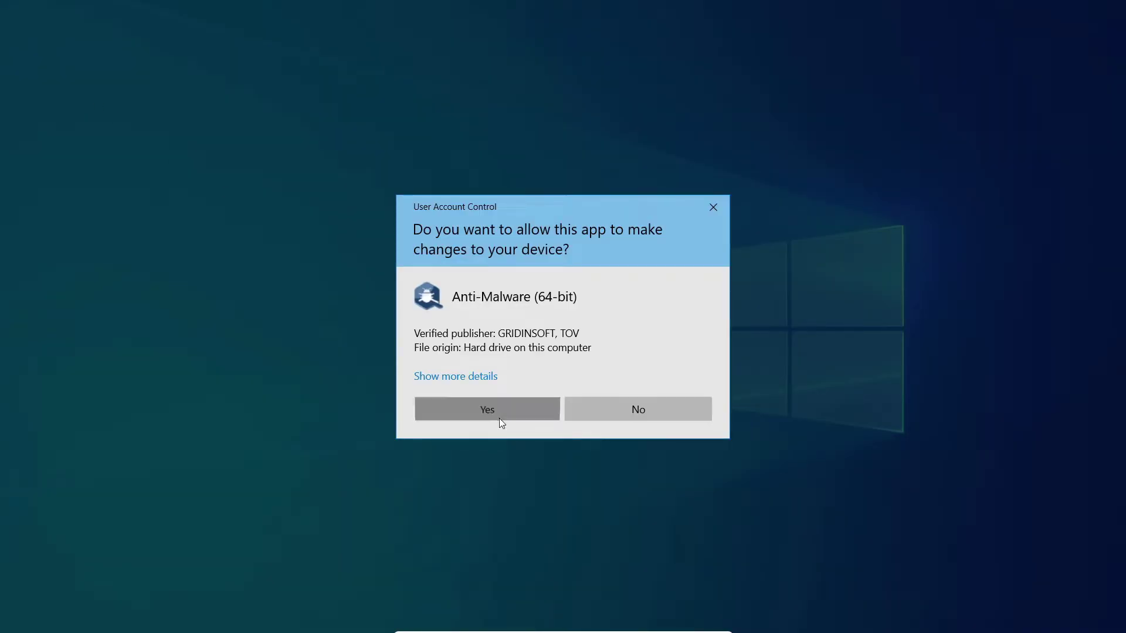
click(499, 414)
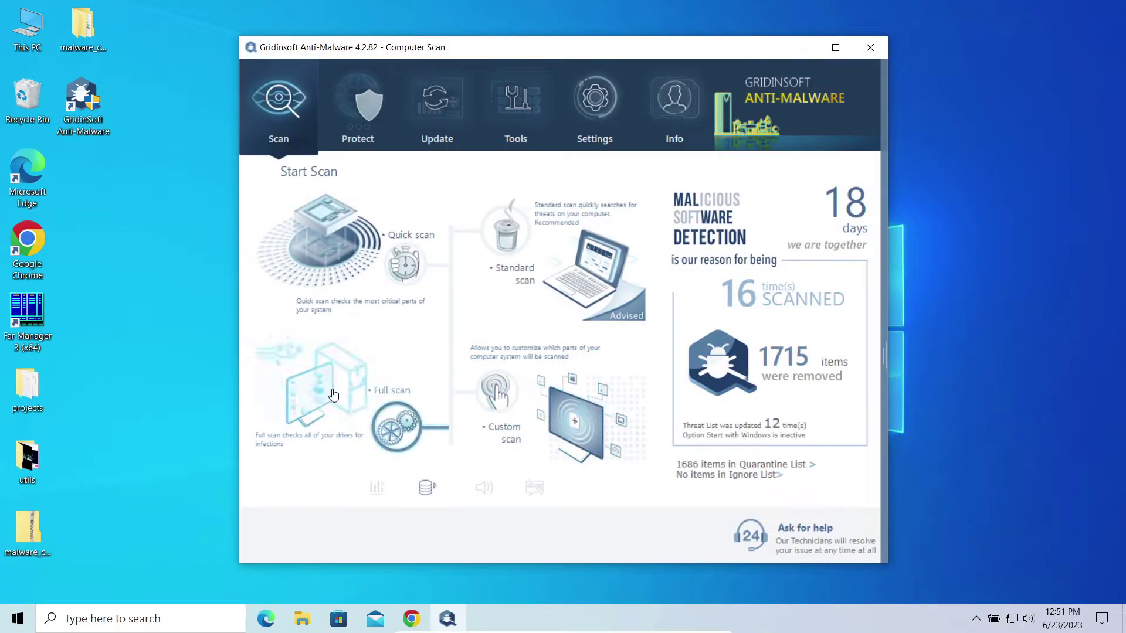
Run the Full scan of all drives until it reports three threats
click(335, 384)
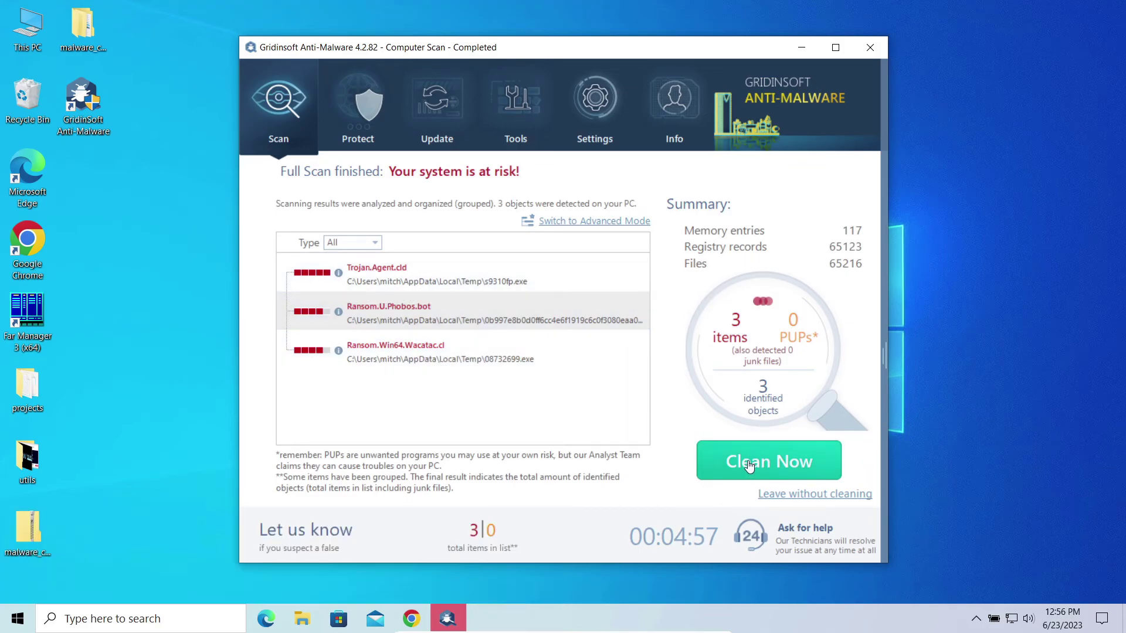
Clean all three threats with Clean Now, then dismiss the removal summary and confirmation
click(750, 467)
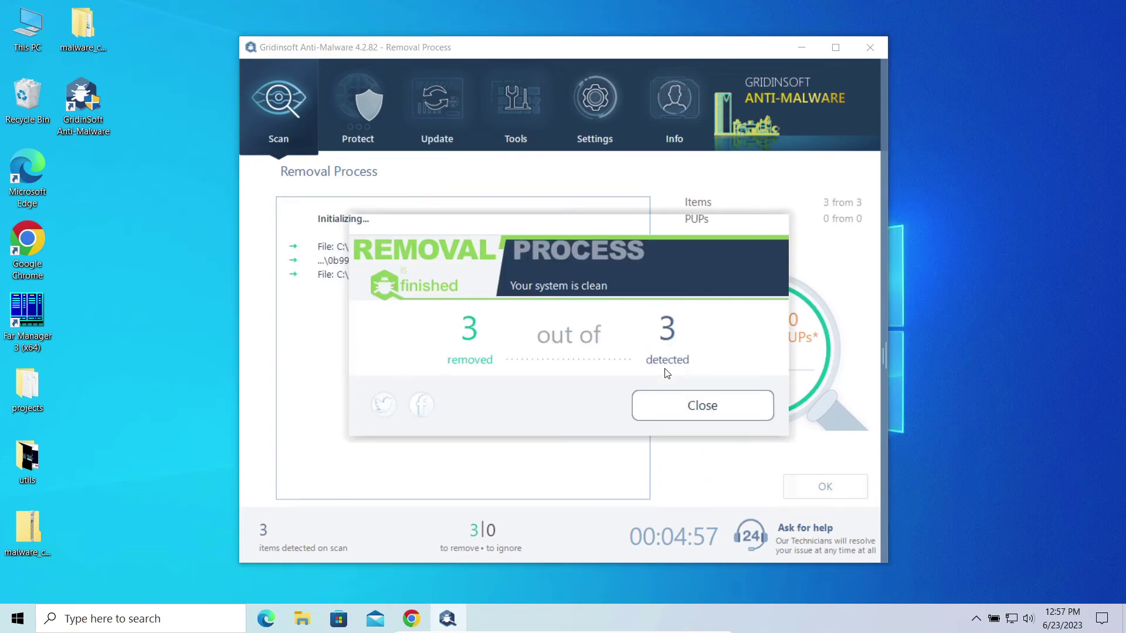
click(719, 409)
click(822, 486)
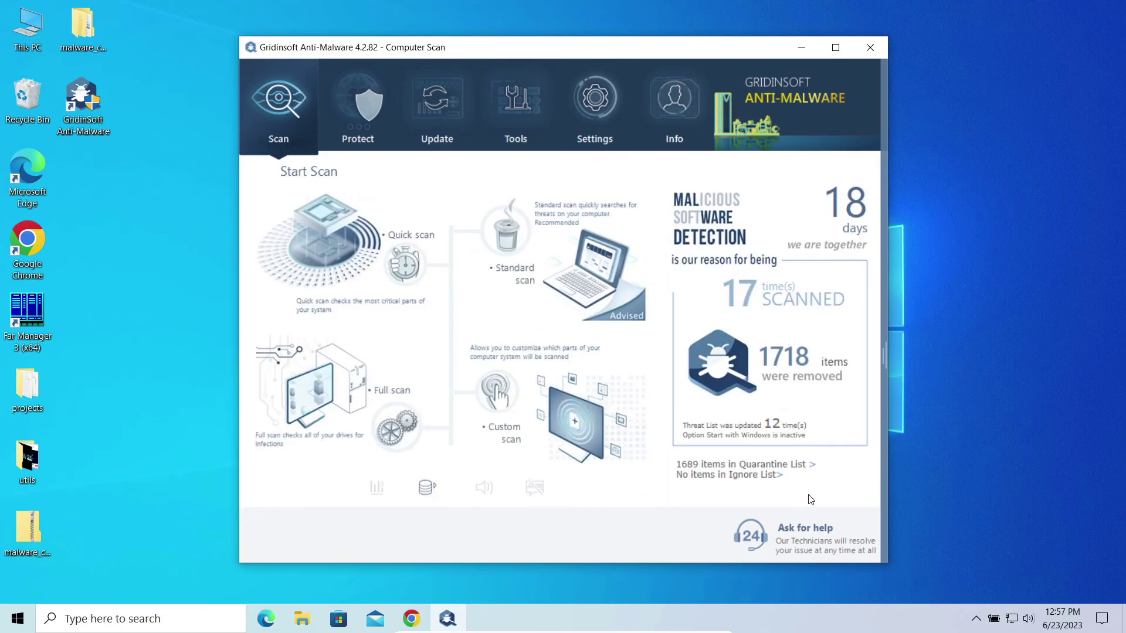